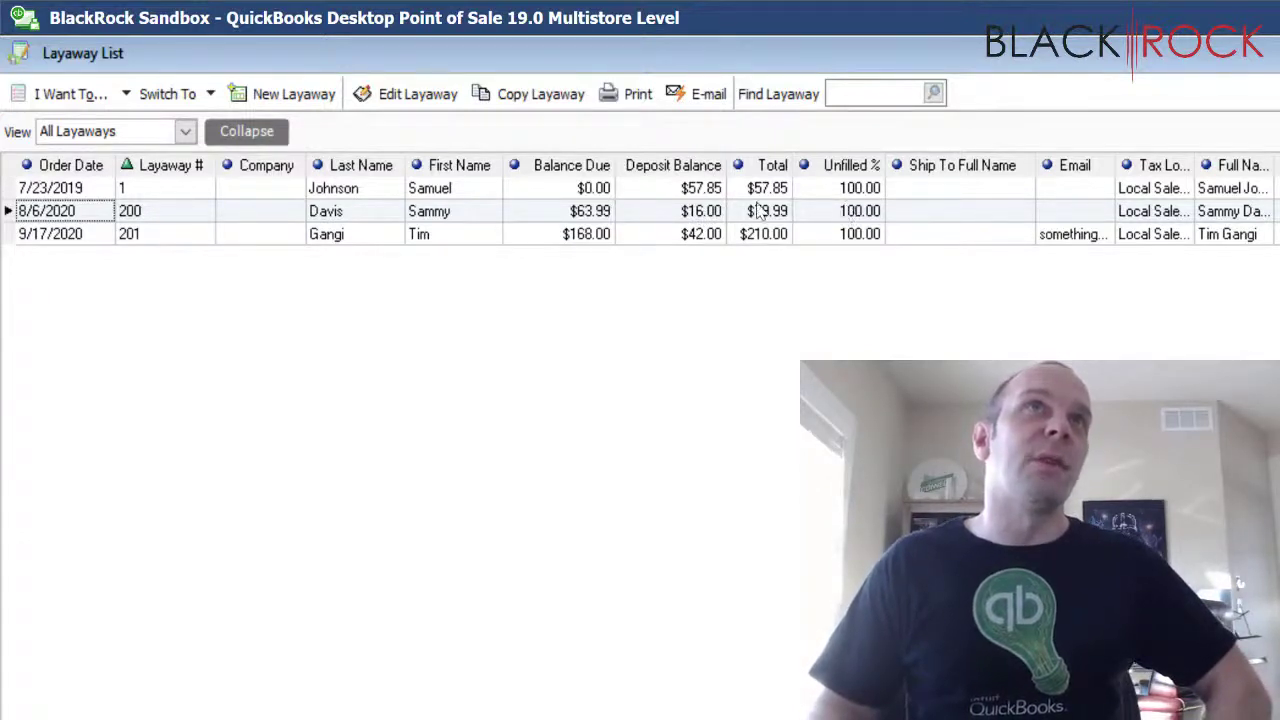
# Customize the layaway list's columns by adding Status to the chosen columns.
pyautogui.rightClick(264, 175)
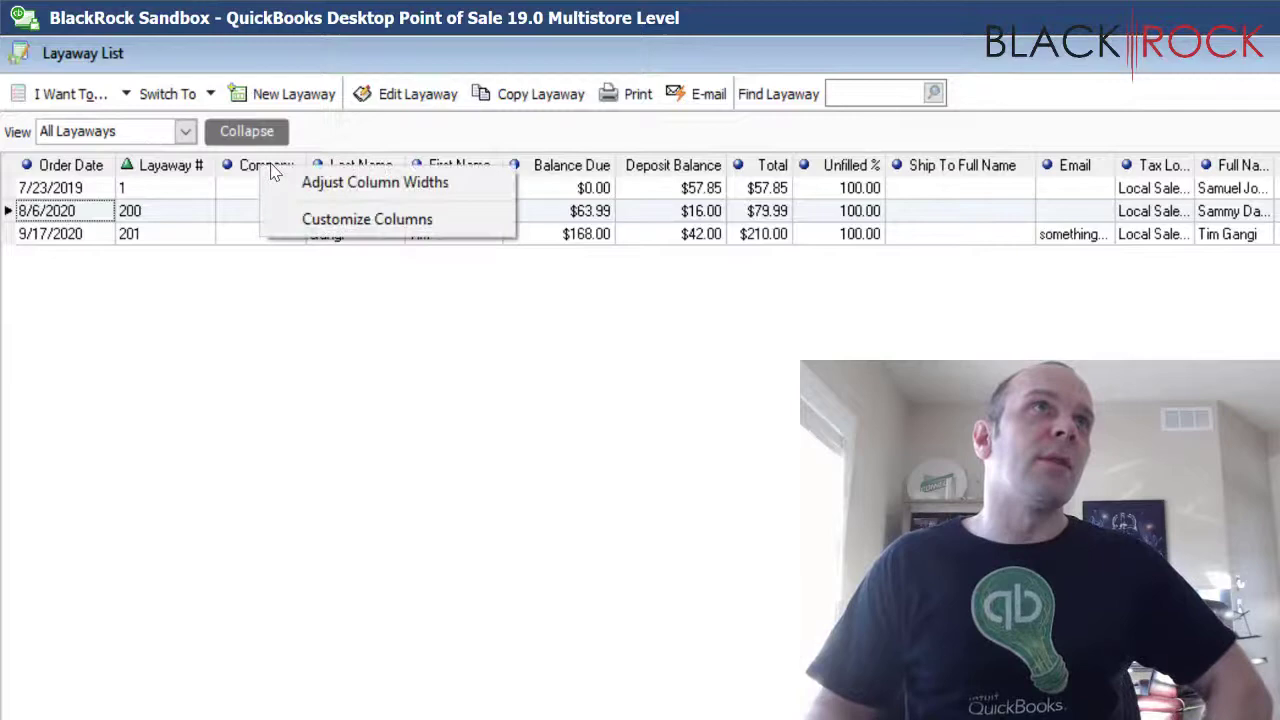
pyautogui.click(318, 218)
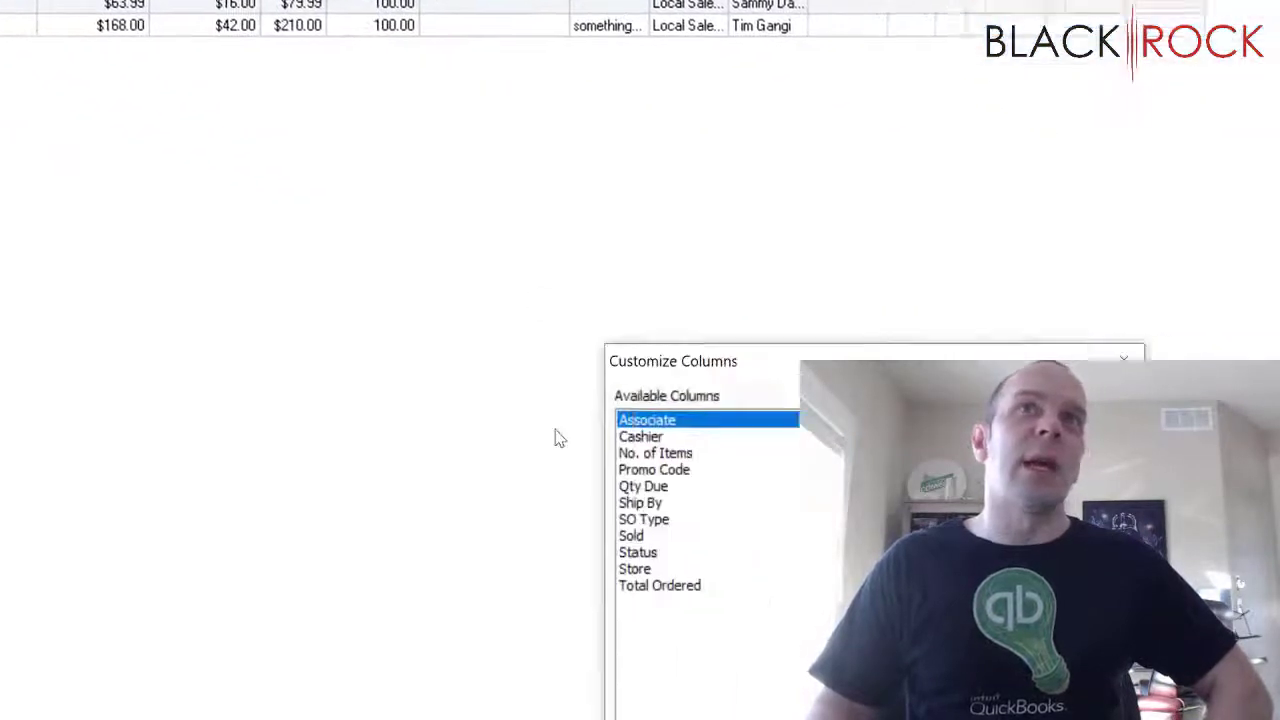
pyautogui.click(251, 346)
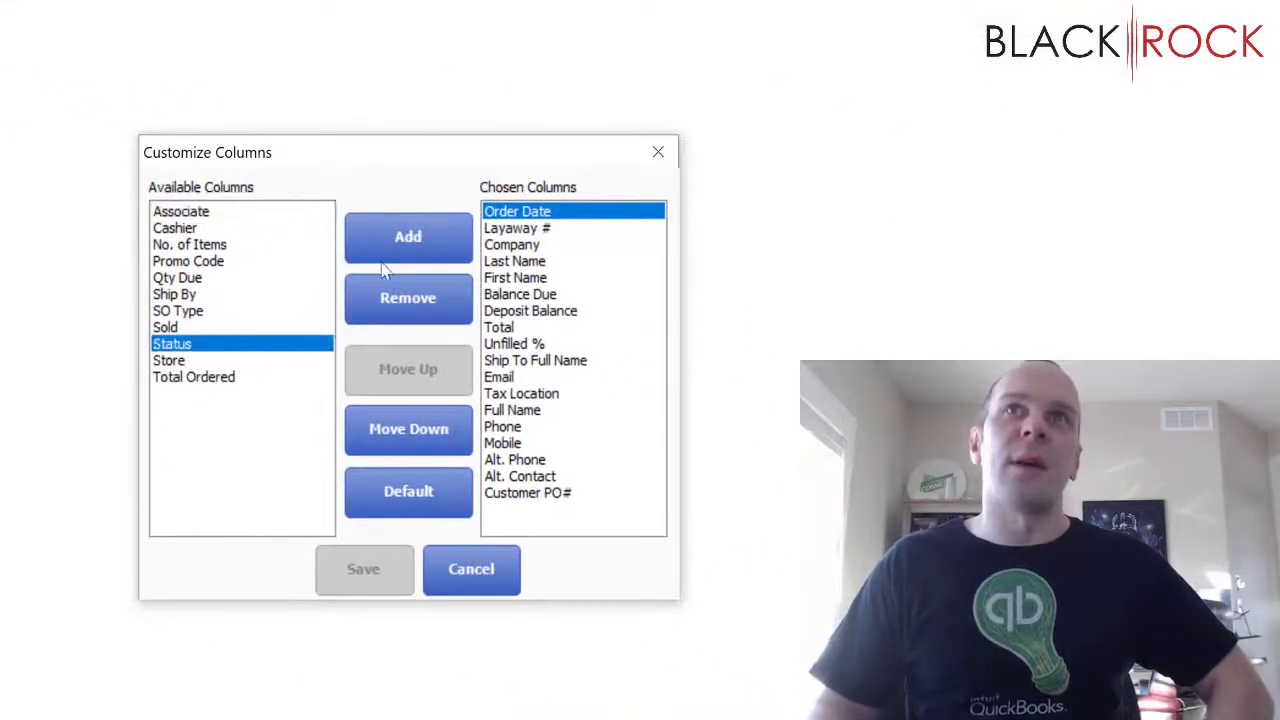
pyautogui.click(437, 250)
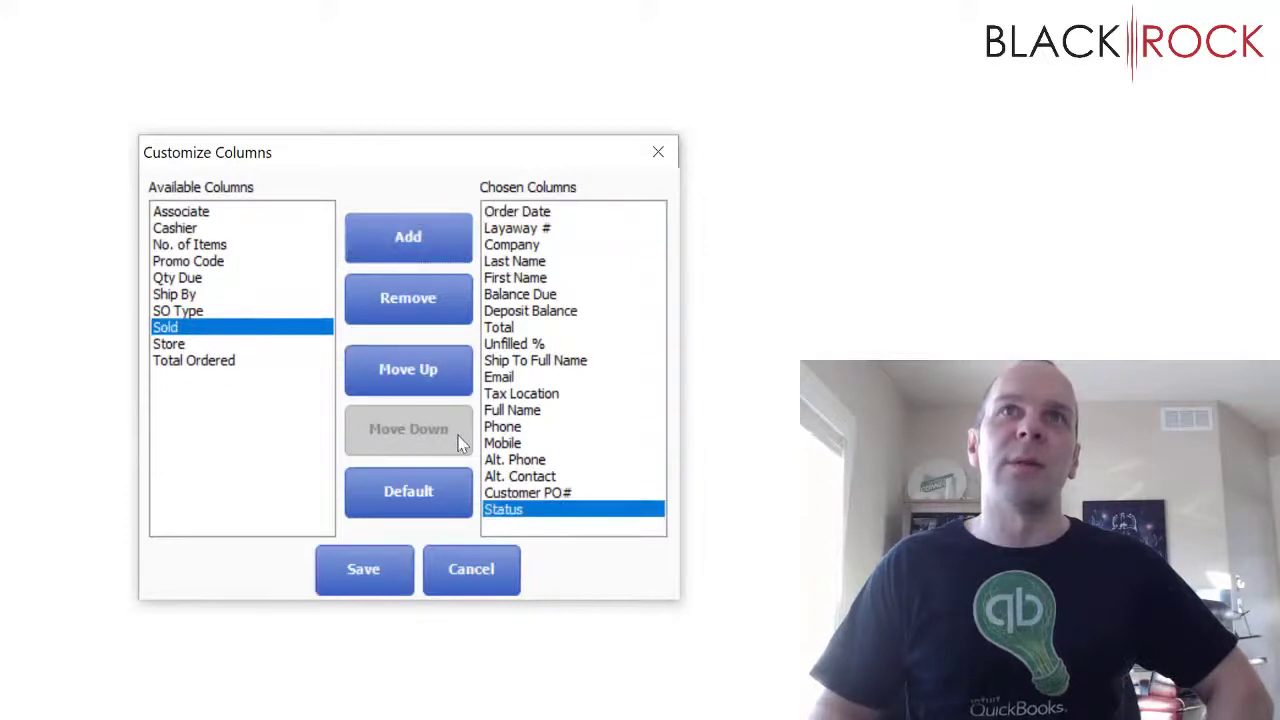
# Move the Status column up to directly after Layaway # and save the column layout.
pyautogui.click(434, 370)
pyautogui.click(434, 370)
pyautogui.click(434, 370)
pyautogui.click(434, 370)
pyautogui.click(434, 370)
pyautogui.click(434, 370)
pyautogui.doubleClick(434, 370)
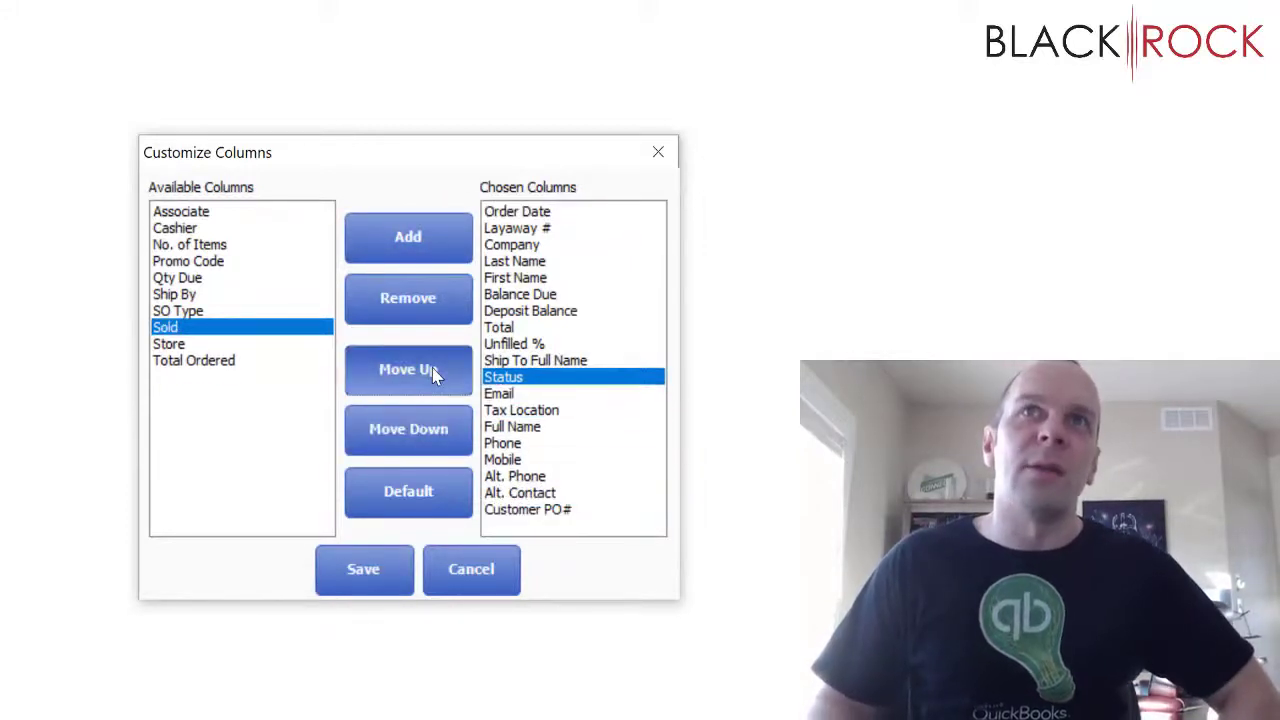
pyautogui.doubleClick(434, 370)
pyautogui.click(432, 370)
pyautogui.doubleClick(432, 370)
pyautogui.doubleClick(429, 370)
pyautogui.click(427, 368)
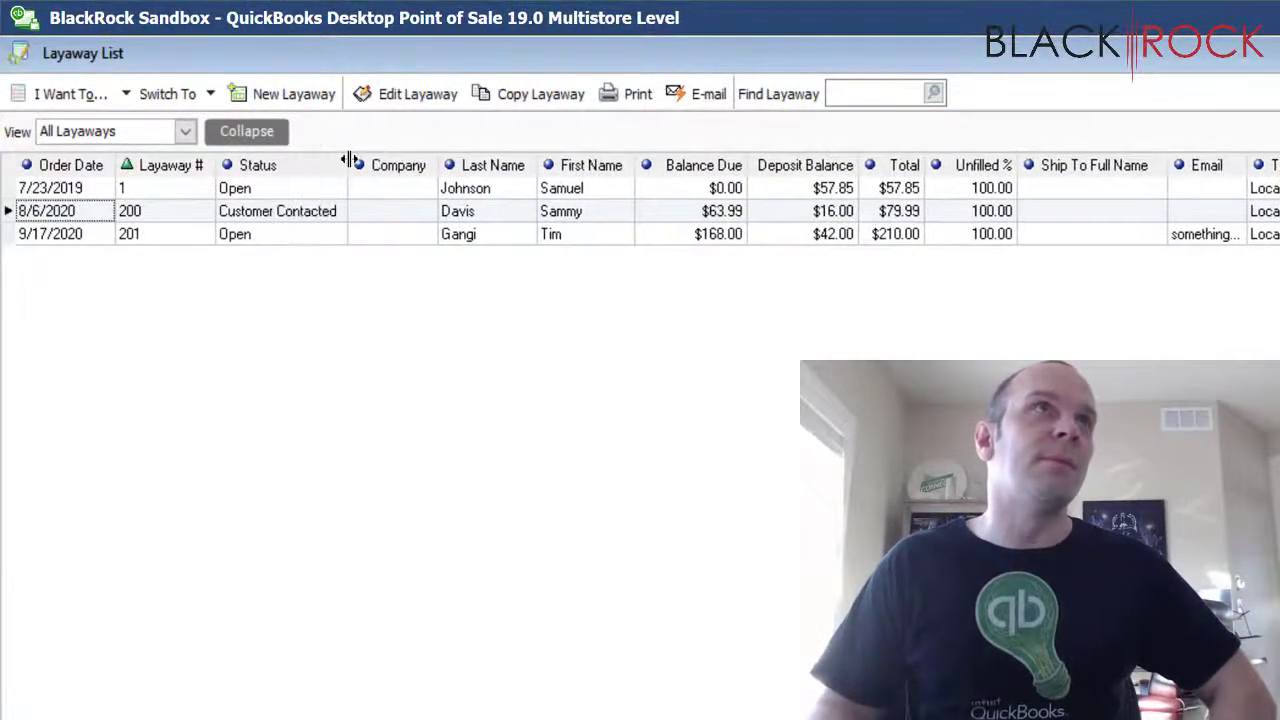
# Open the layaway with the Customer Contacted status for editing.
pyautogui.click(277, 220)
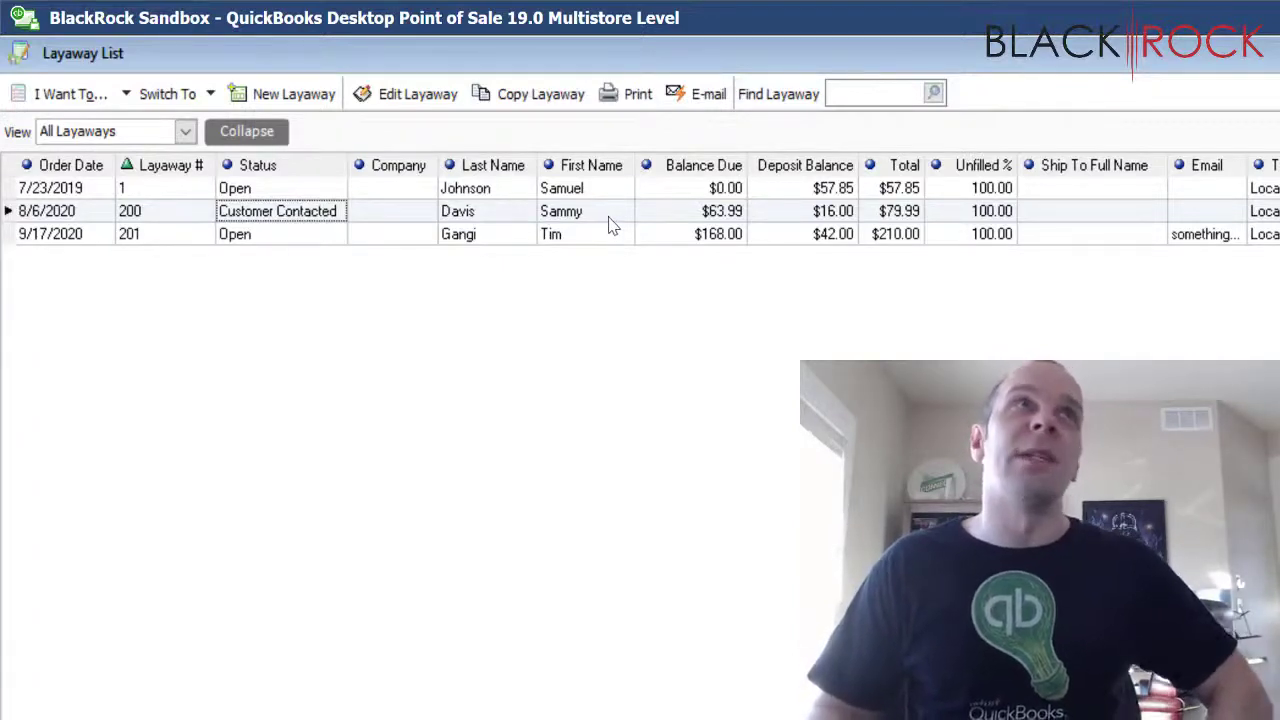
pyautogui.doubleClick(492, 216)
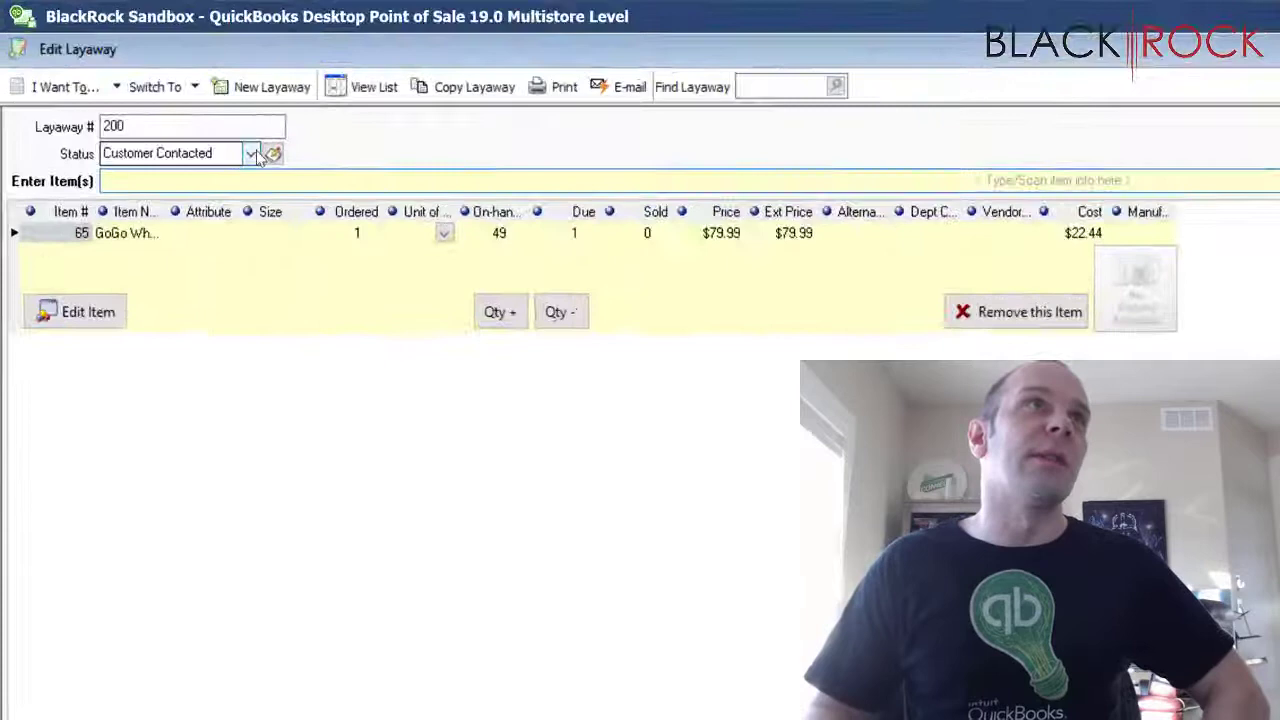
pyautogui.click(86, 92)
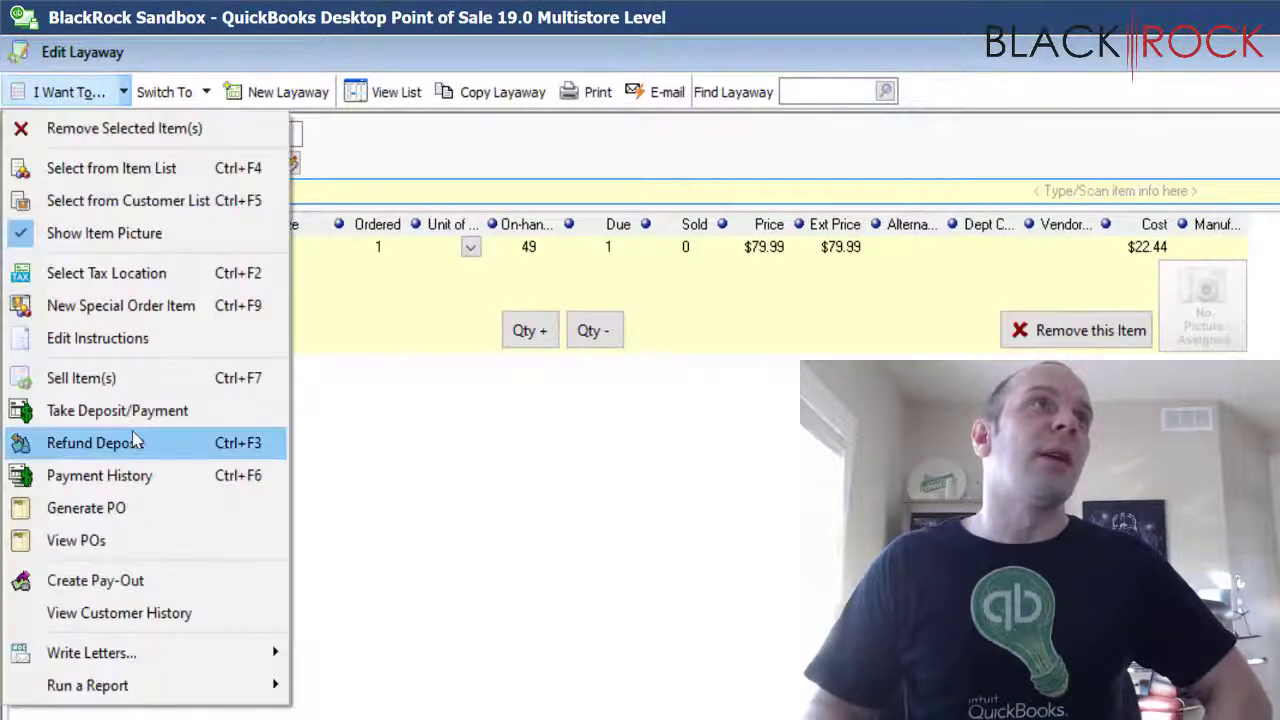
pyautogui.click(140, 424)
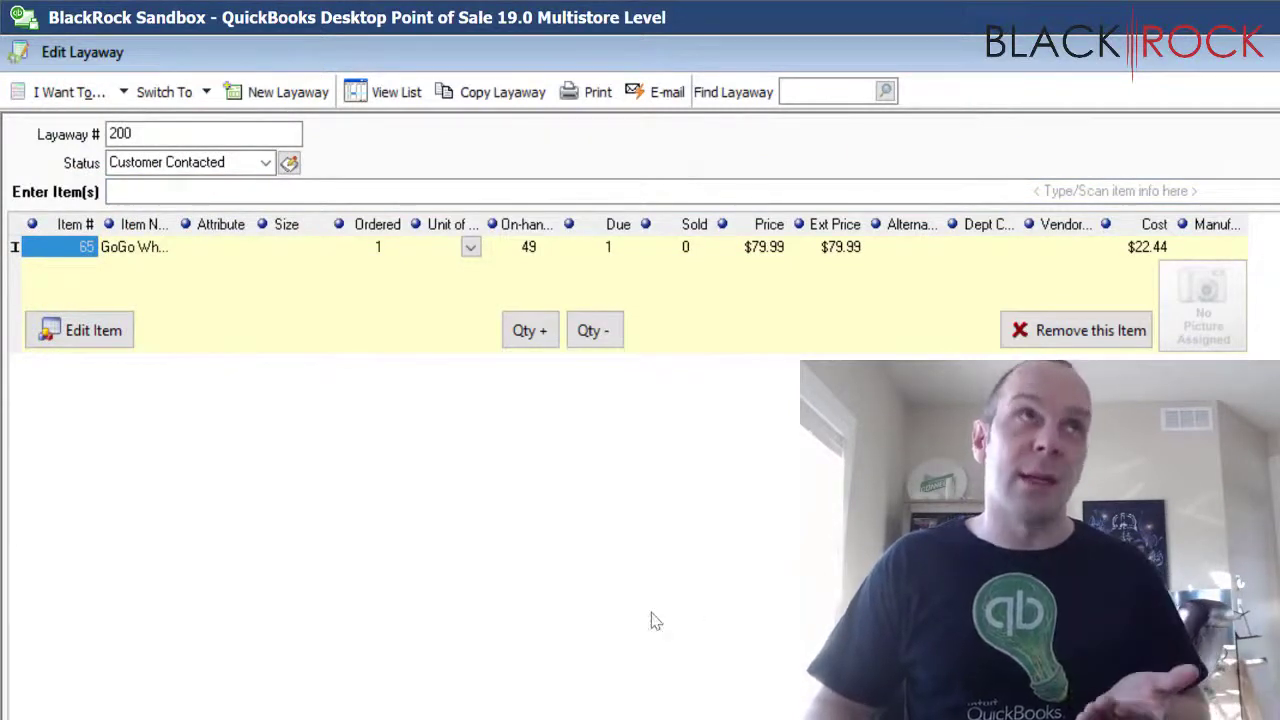
pyautogui.click(265, 162)
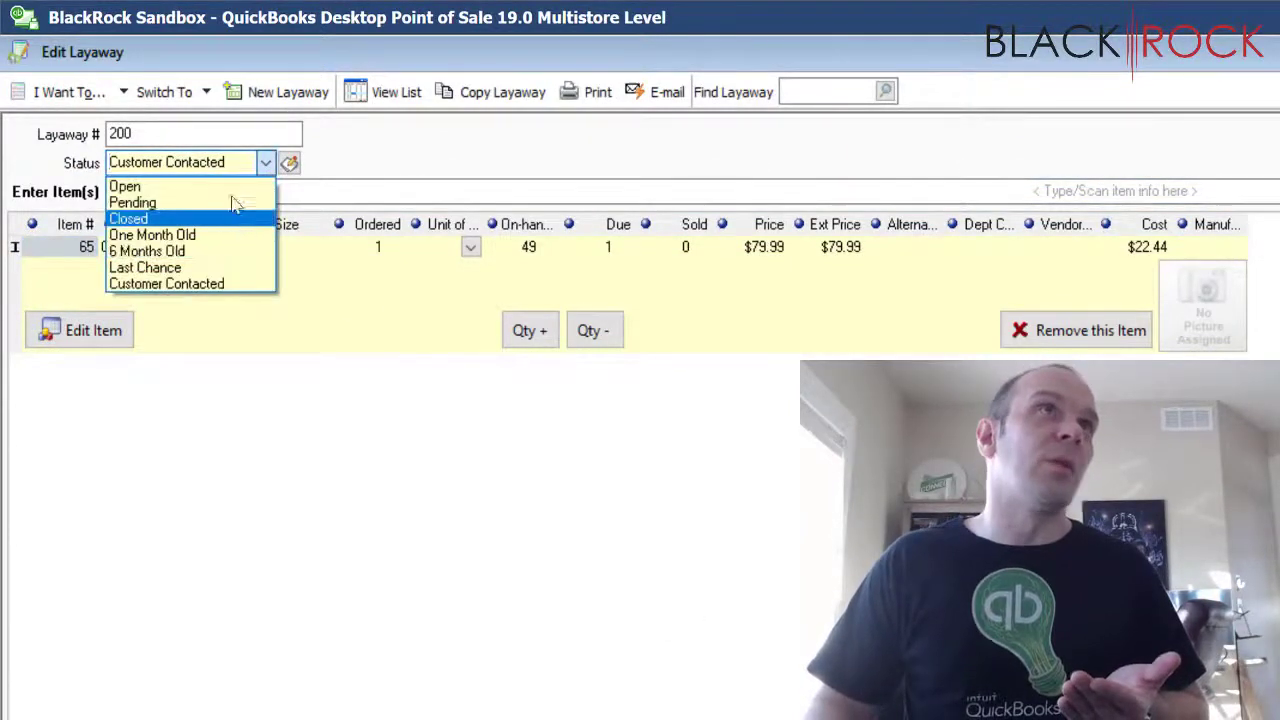
pyautogui.click(728, 624)
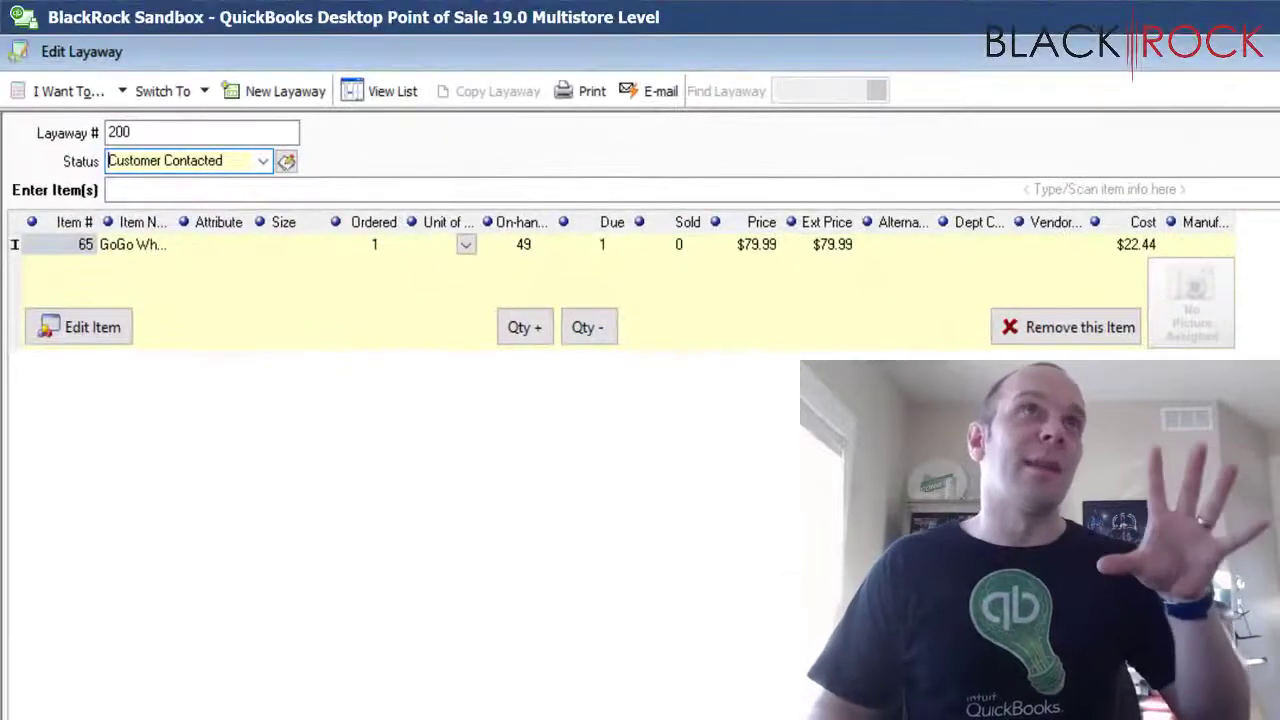
pyautogui.click(57, 85)
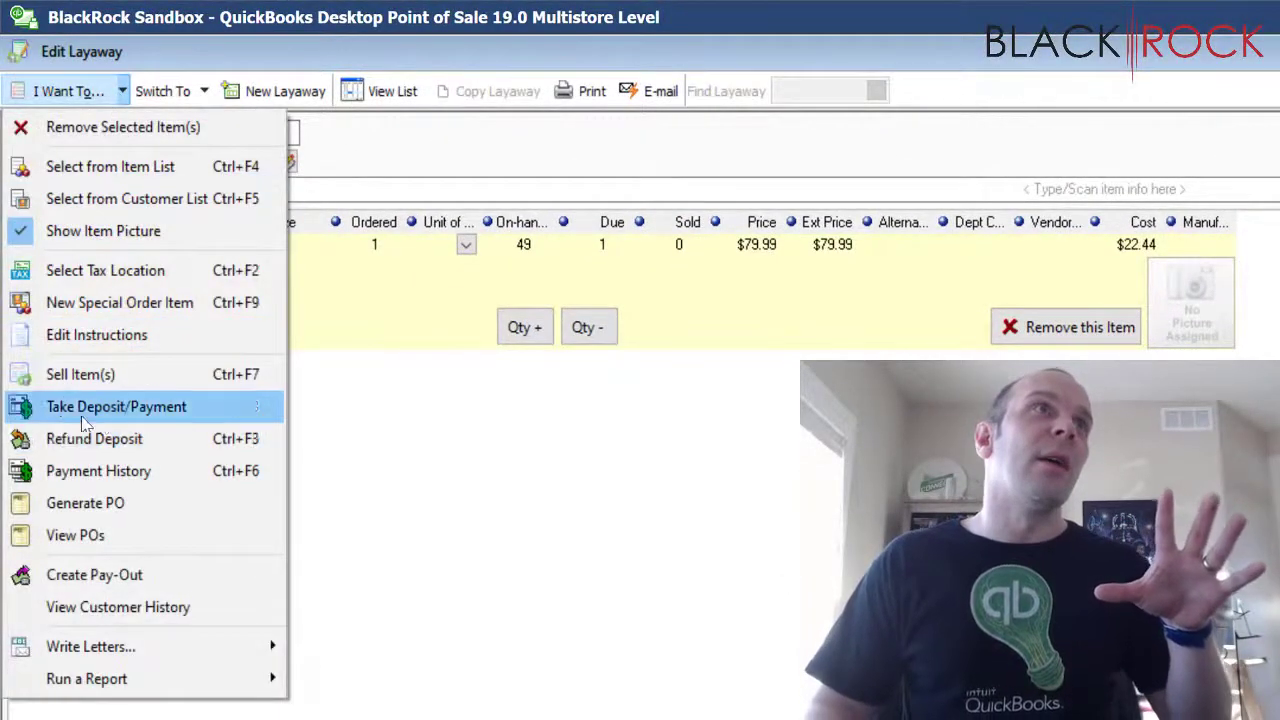
pyautogui.click(420, 470)
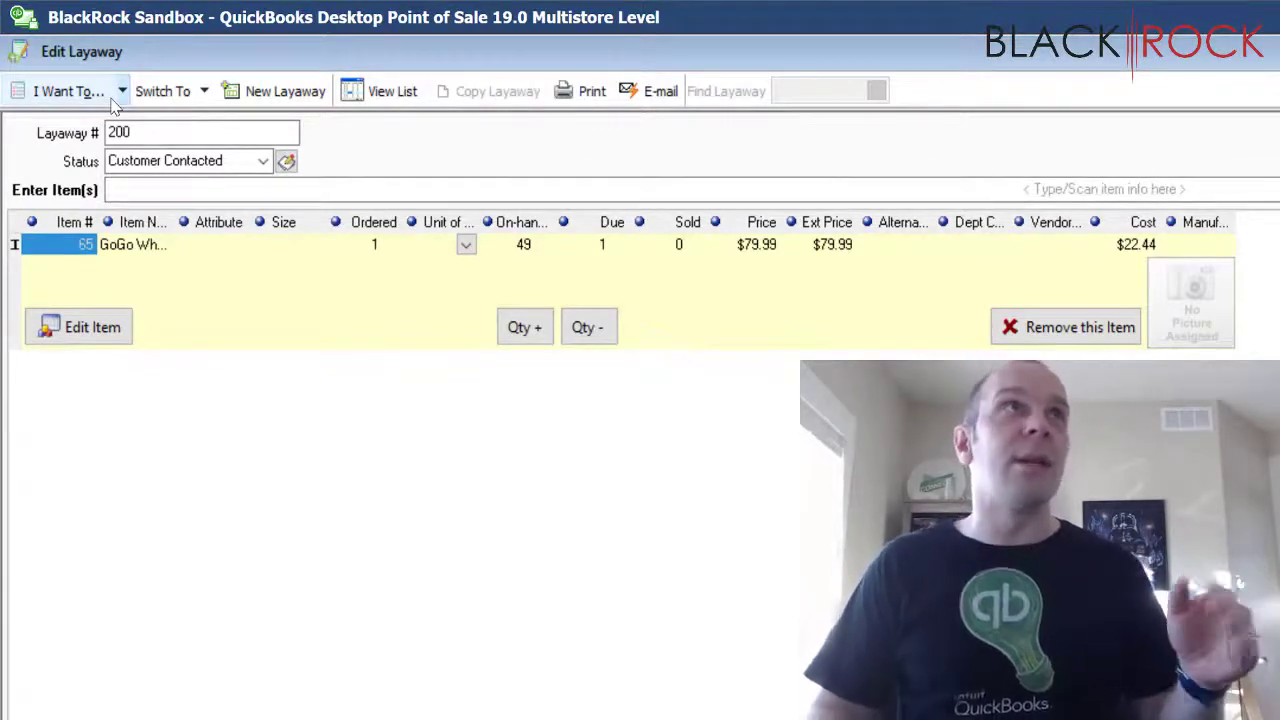
# Sell all items on the layaway through a sales receipt, and widen the receipt's narrow column next to Item #.
pyautogui.click(66, 91)
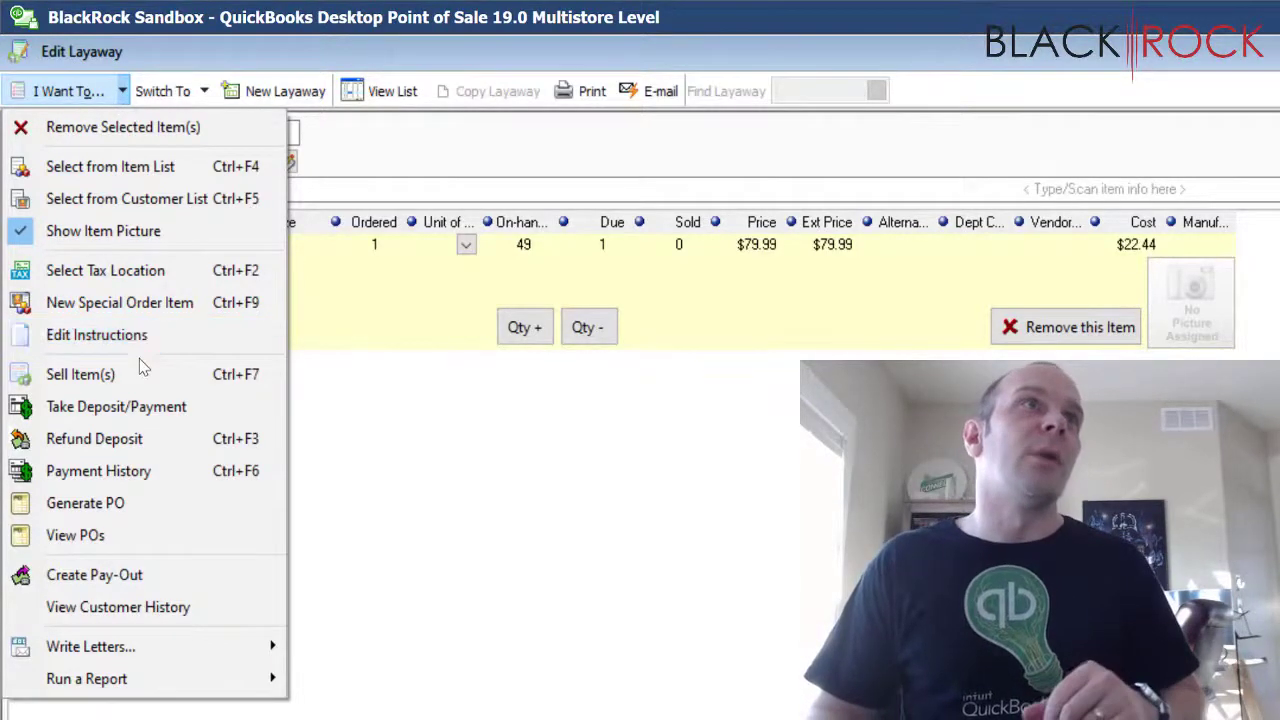
pyautogui.click(80, 374)
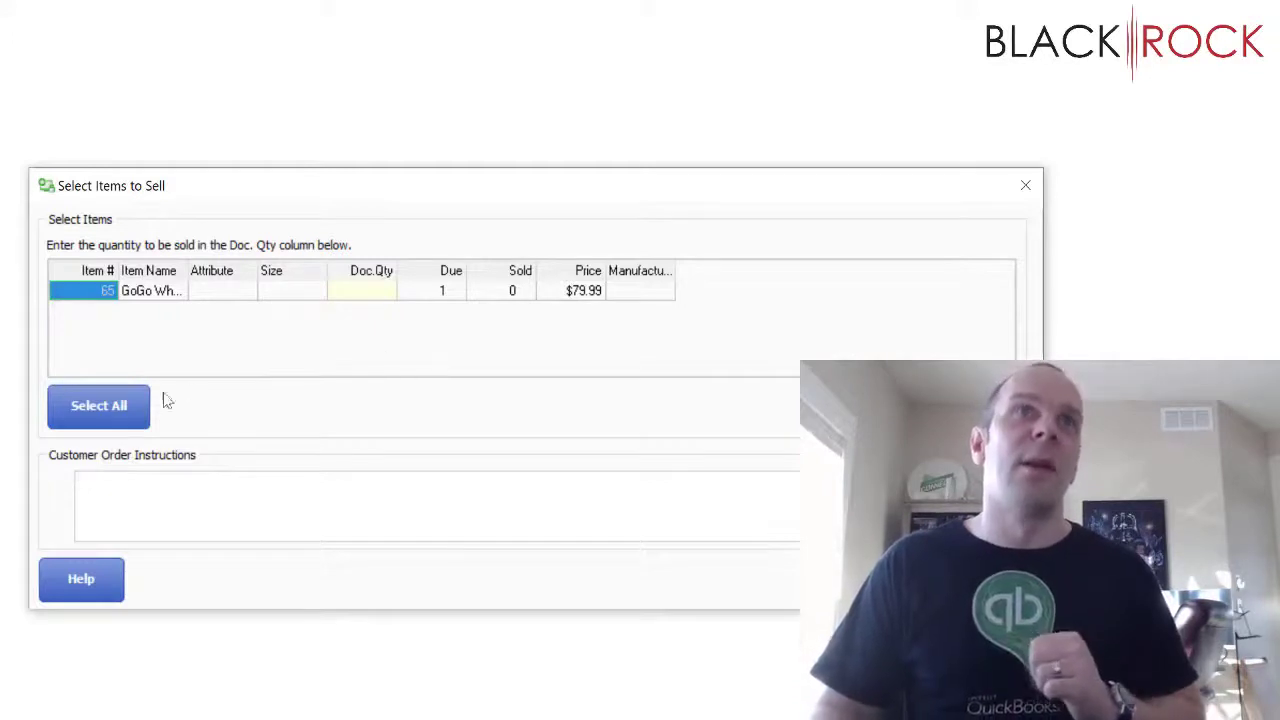
pyautogui.click(118, 405)
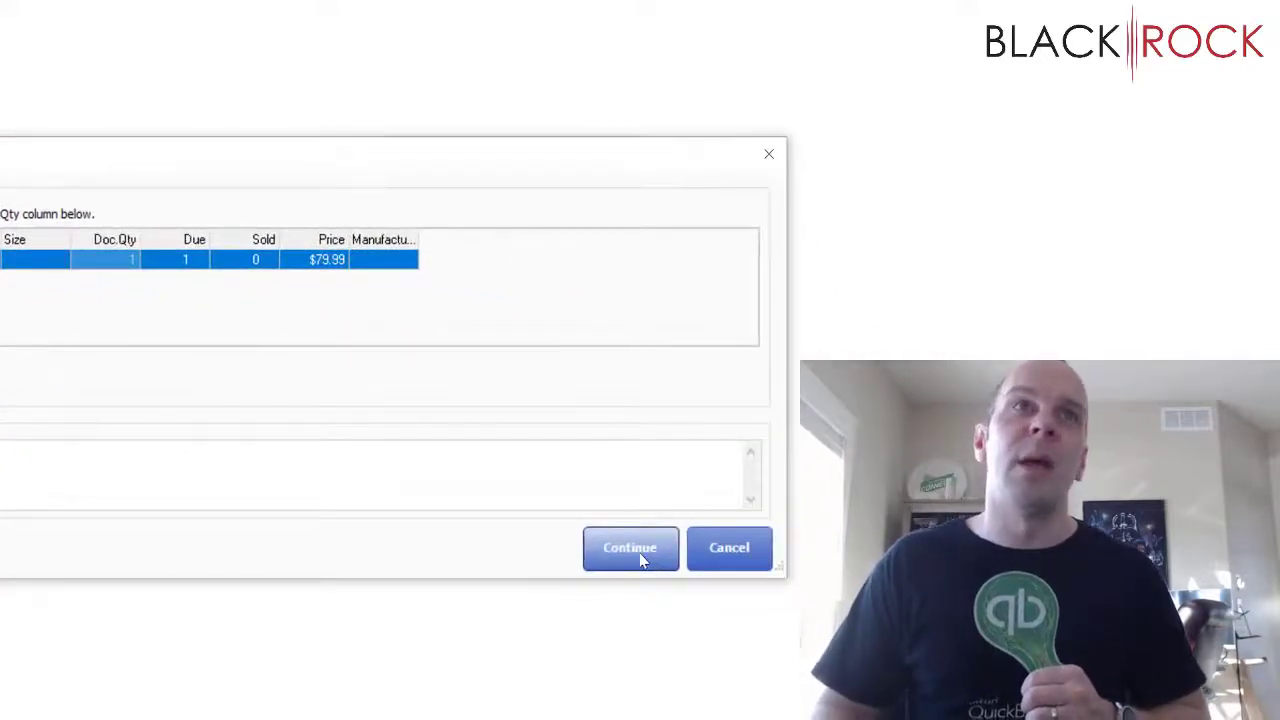
pyautogui.click(631, 548)
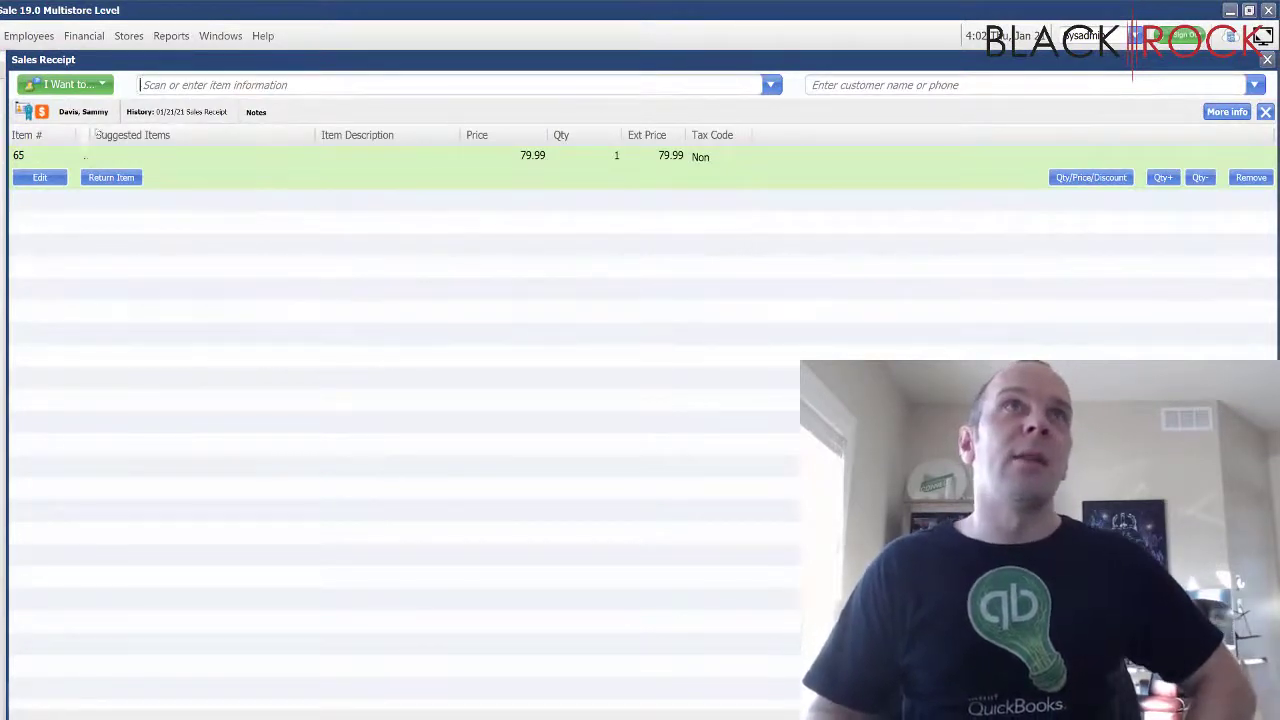
pyautogui.moveTo(88, 134); pyautogui.dragTo(251, 134)
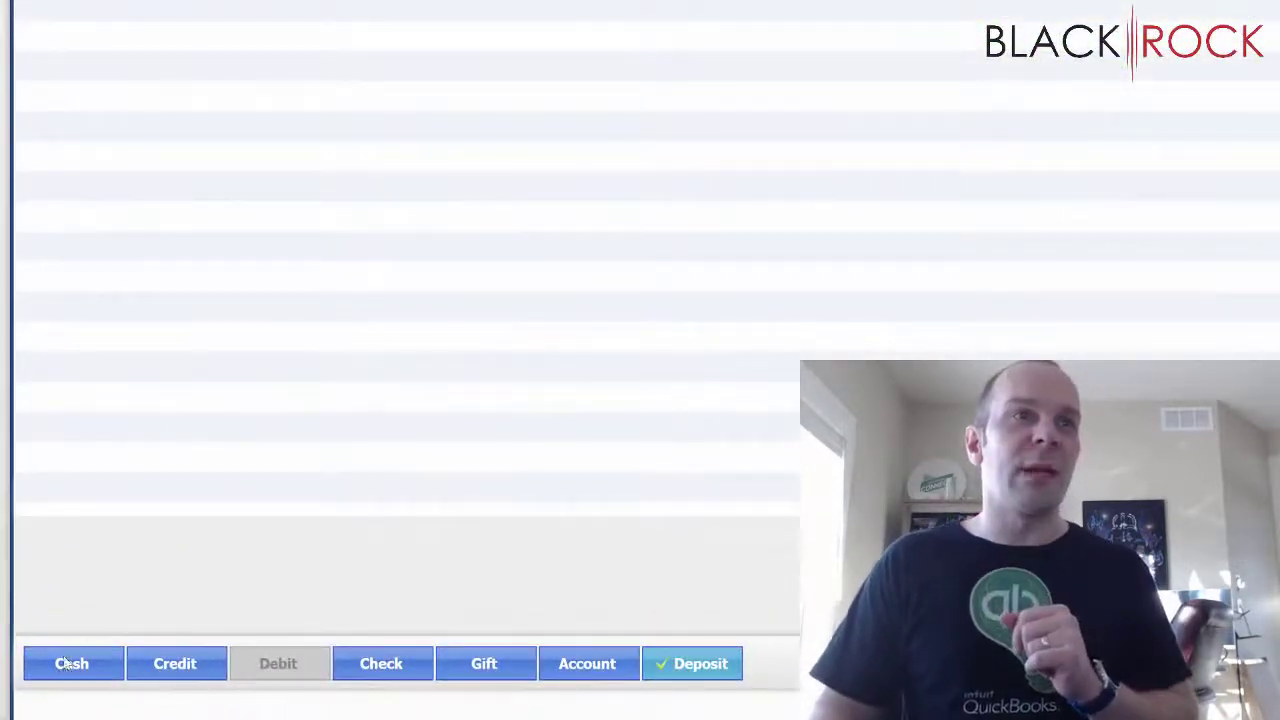
# Take the remaining $63.99 as a cash payment, saving the customer's 30% off reward for later.
pyautogui.click(68, 663)
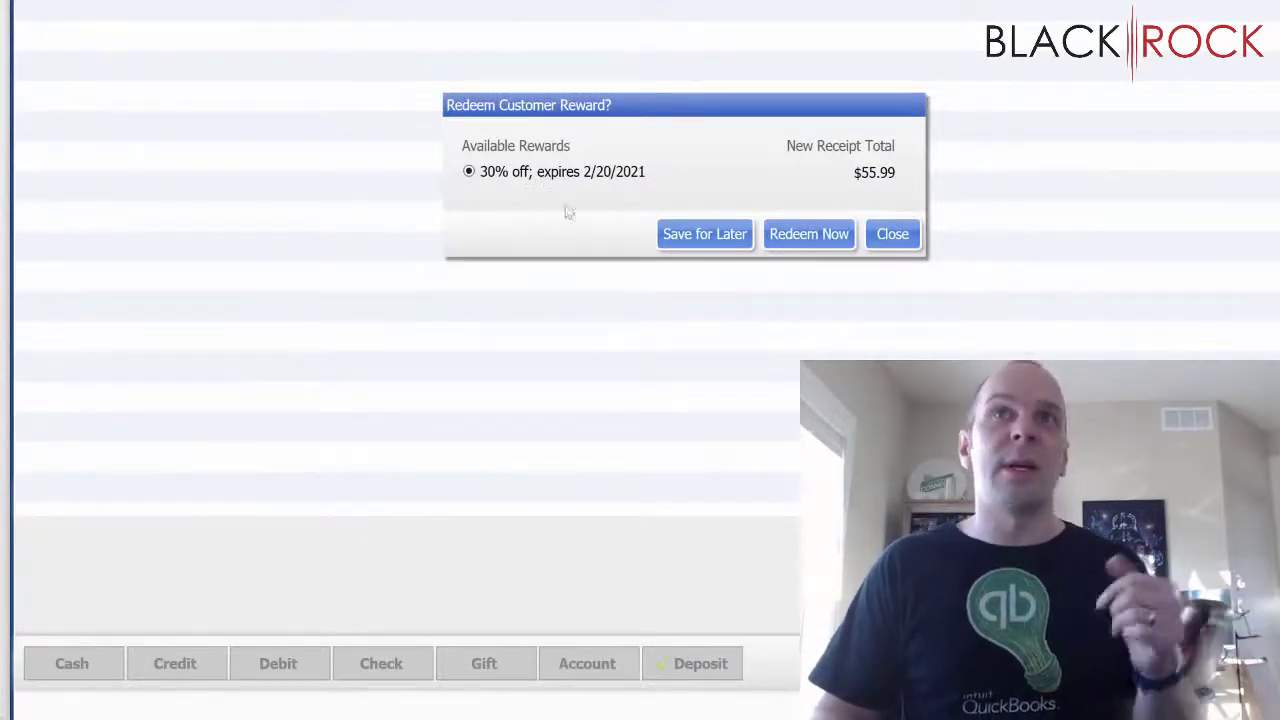
pyautogui.click(722, 240)
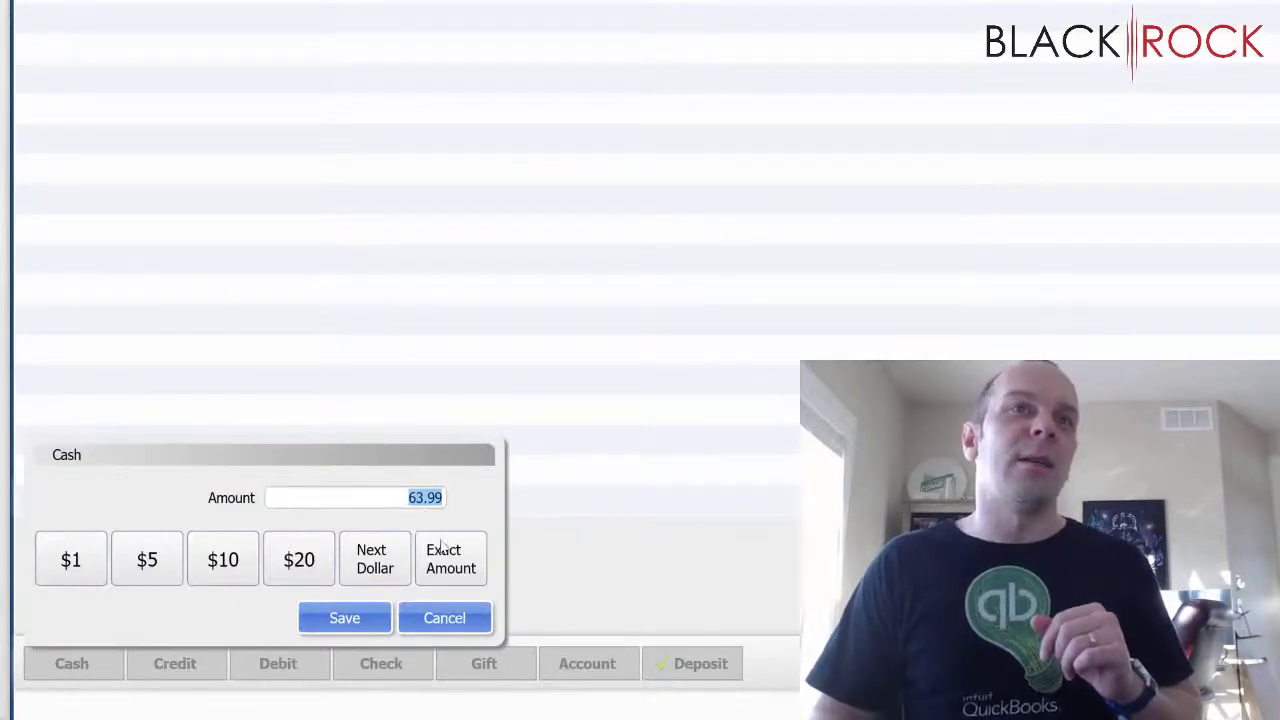
pyautogui.click(362, 616)
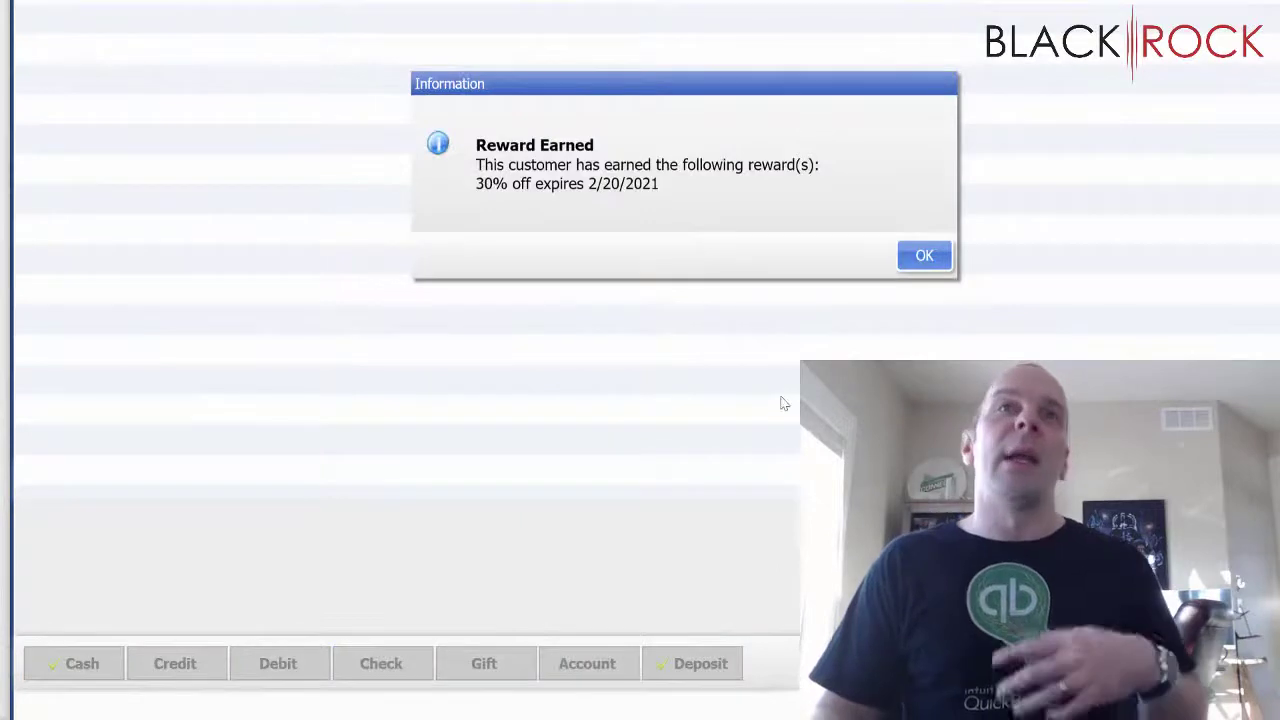
pyautogui.click(924, 256)
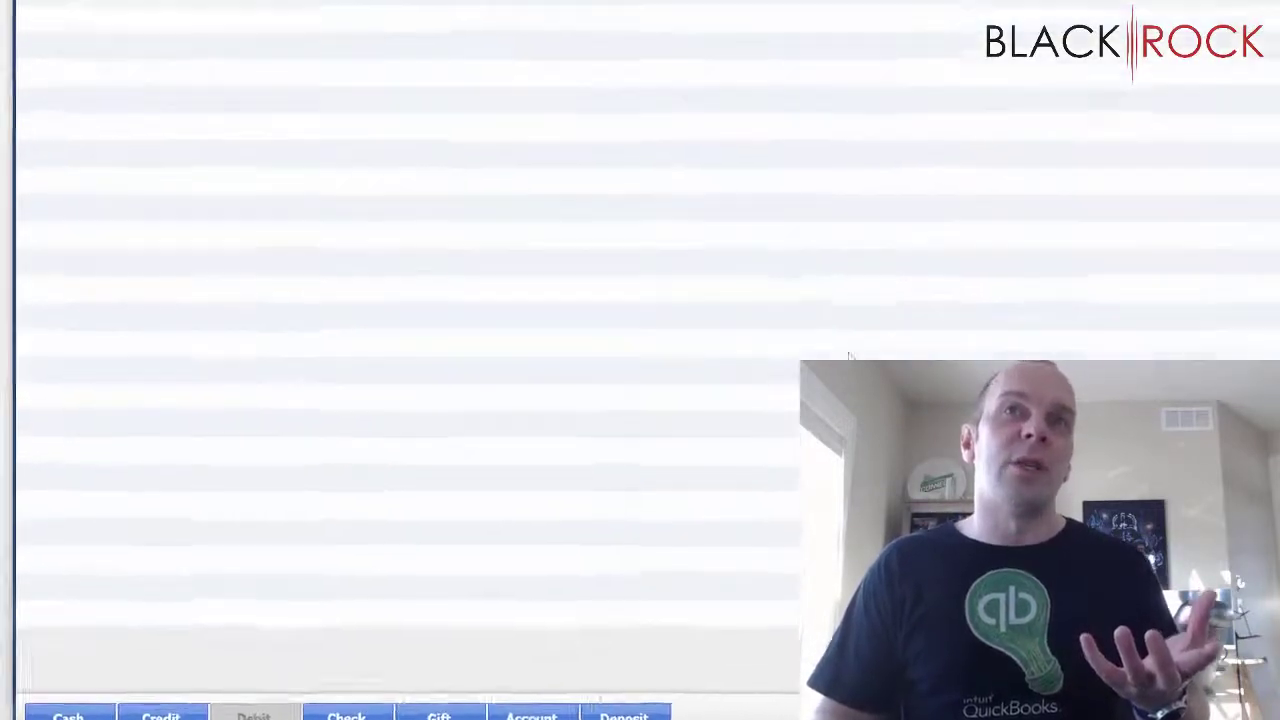